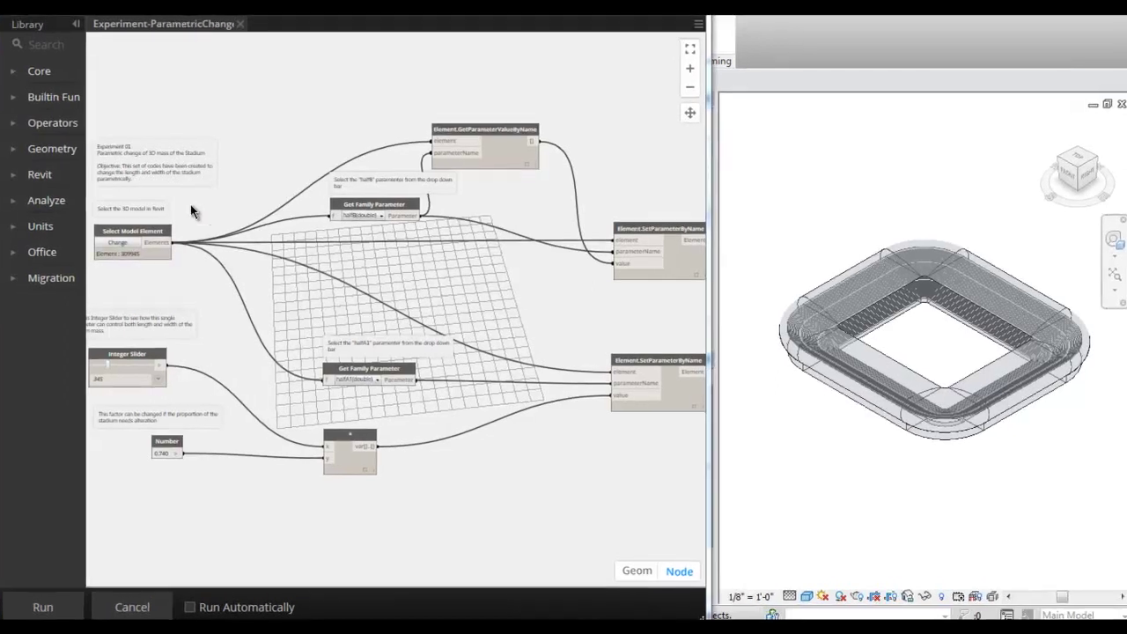
Step: Choose the stadium mass in the Revit model as the element for the Select Model Element node
{"action": "left_click", "coordinate": [124, 241]}
{"action": "left_click", "coordinate": [815, 318]}
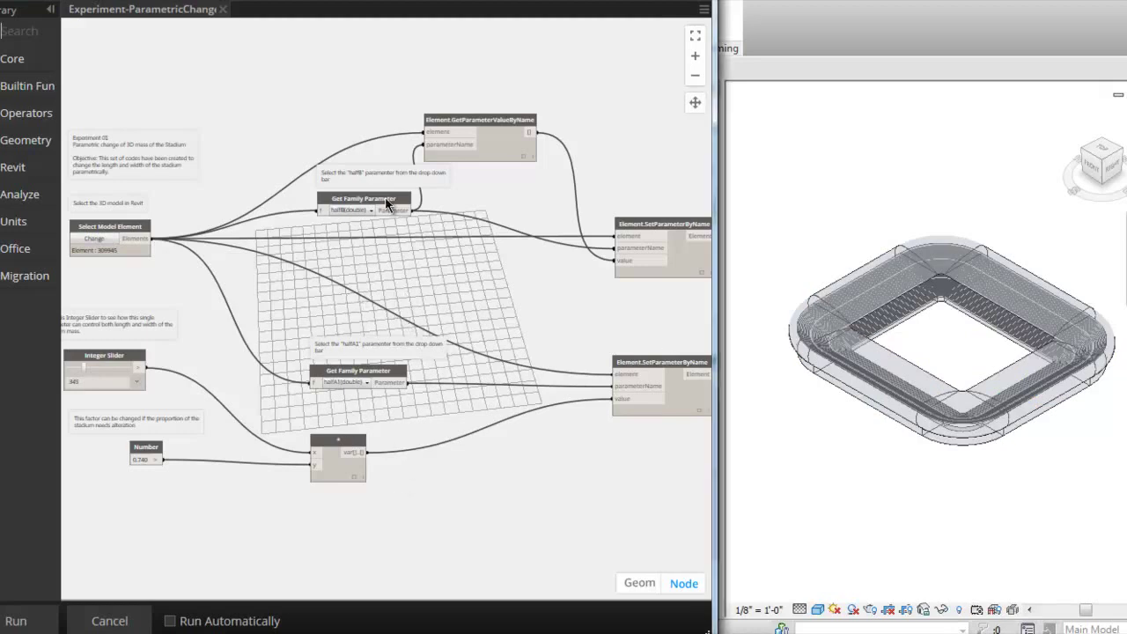
Step: Examine how the family parameter, integer slider, number and multiplication nodes feed the SetParameterByName nodes
{"action": "scroll", "coordinate": [388, 200], "scroll_direction": "up", "scroll_amount": 3}
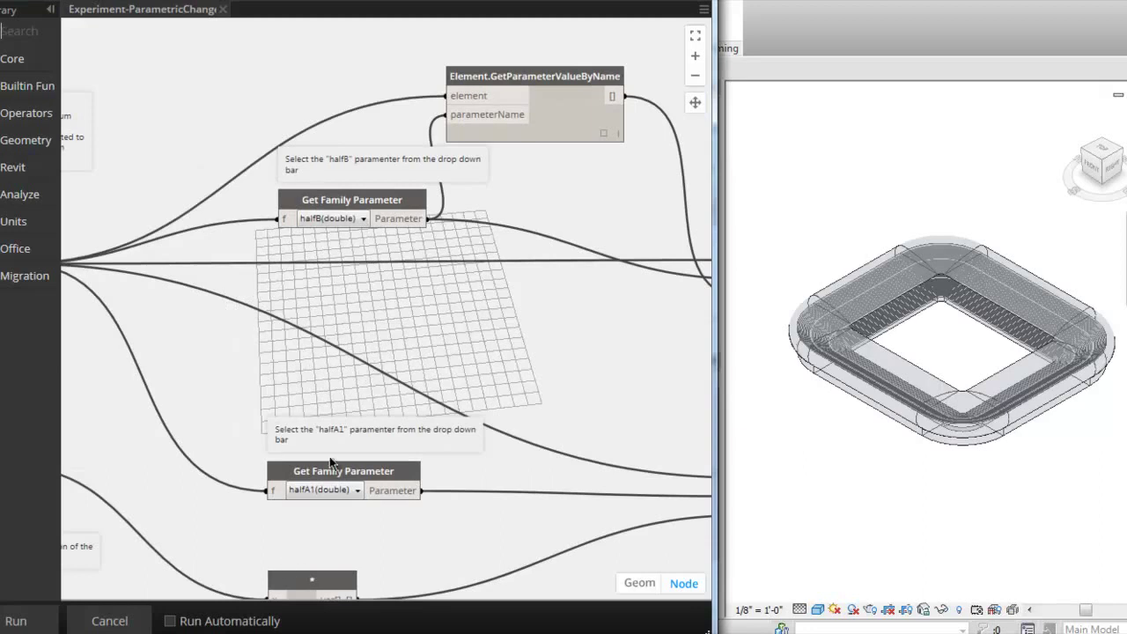
{"action": "scroll", "coordinate": [386, 311], "scroll_direction": "down", "scroll_amount": 3}
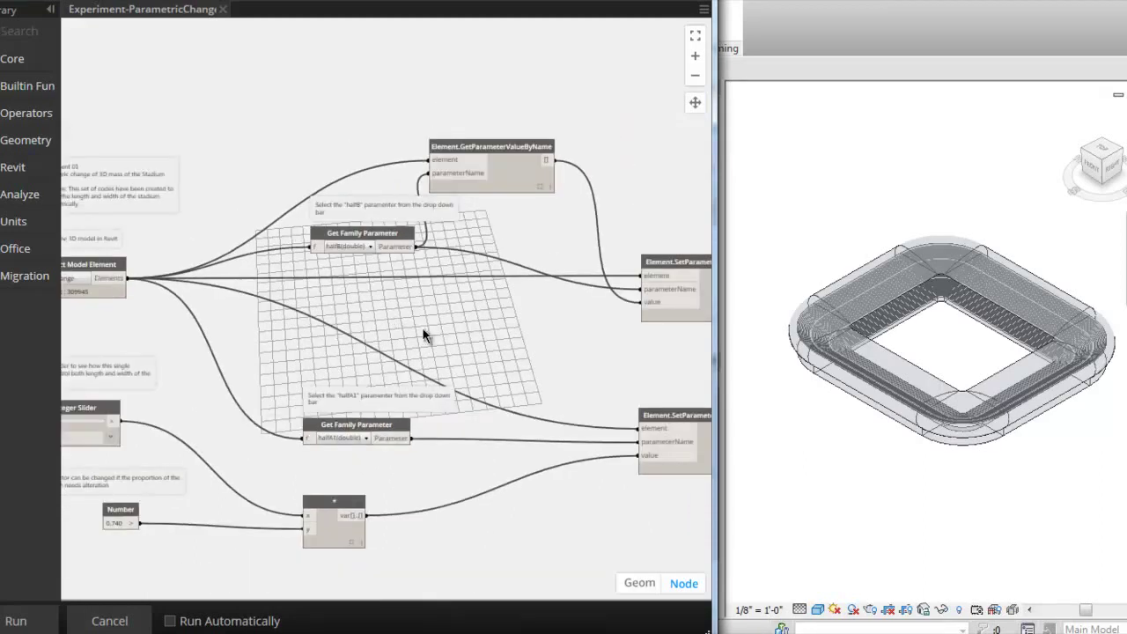
{"action": "scroll", "coordinate": [179, 427], "scroll_direction": "up", "scroll_amount": 2}
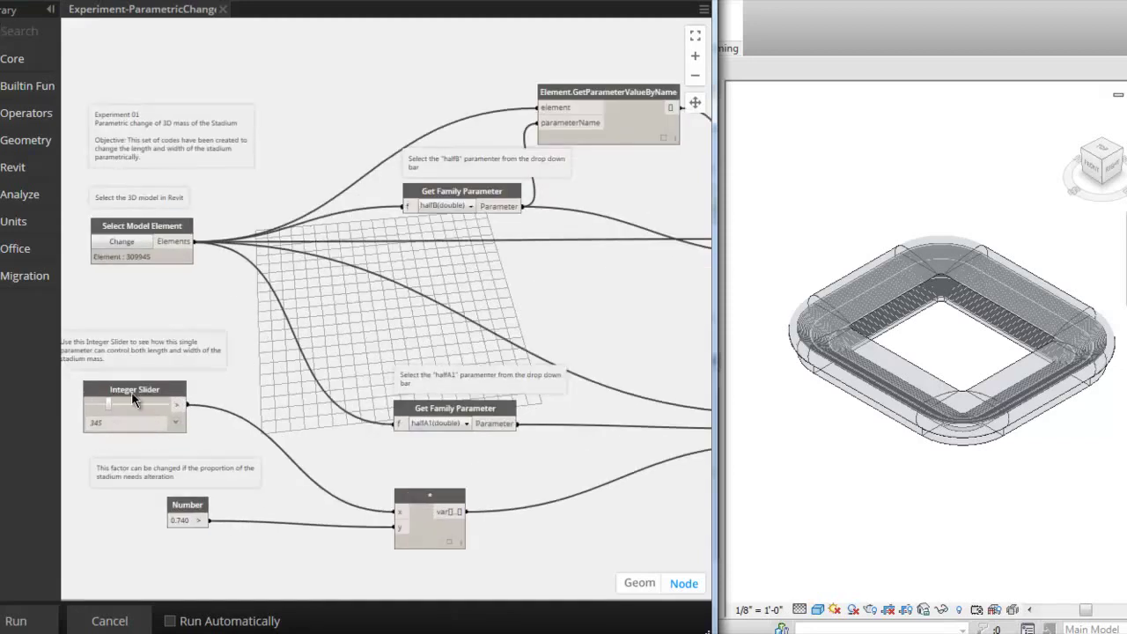
{"action": "scroll", "coordinate": [483, 565], "scroll_direction": "up", "scroll_amount": 1}
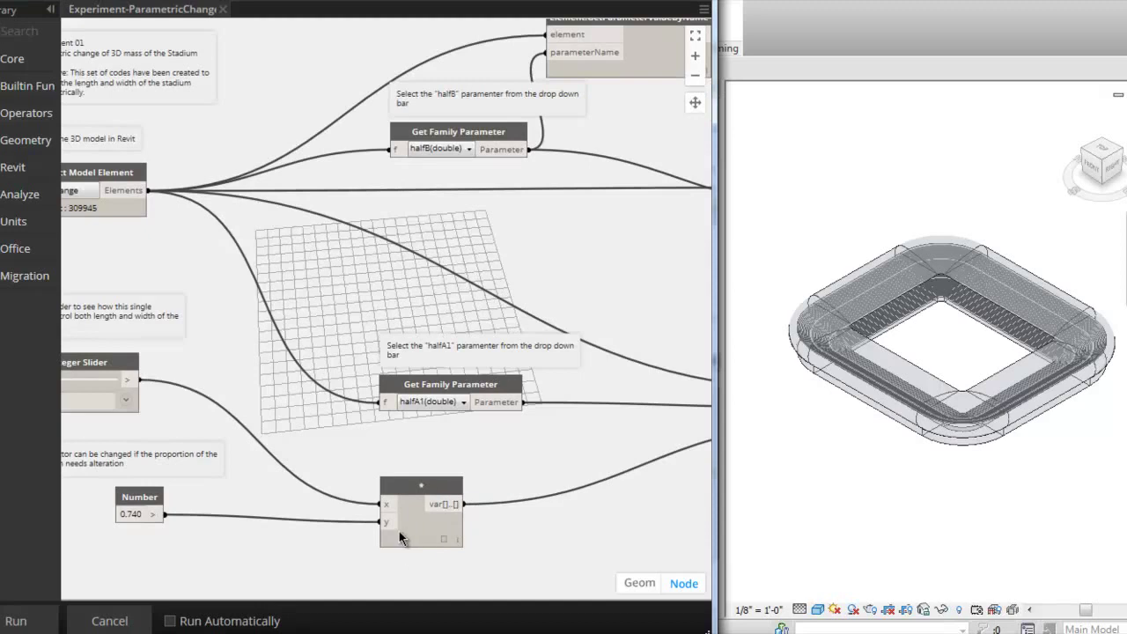
{"action": "scroll", "coordinate": [392, 513], "scroll_direction": "down", "scroll_amount": 5}
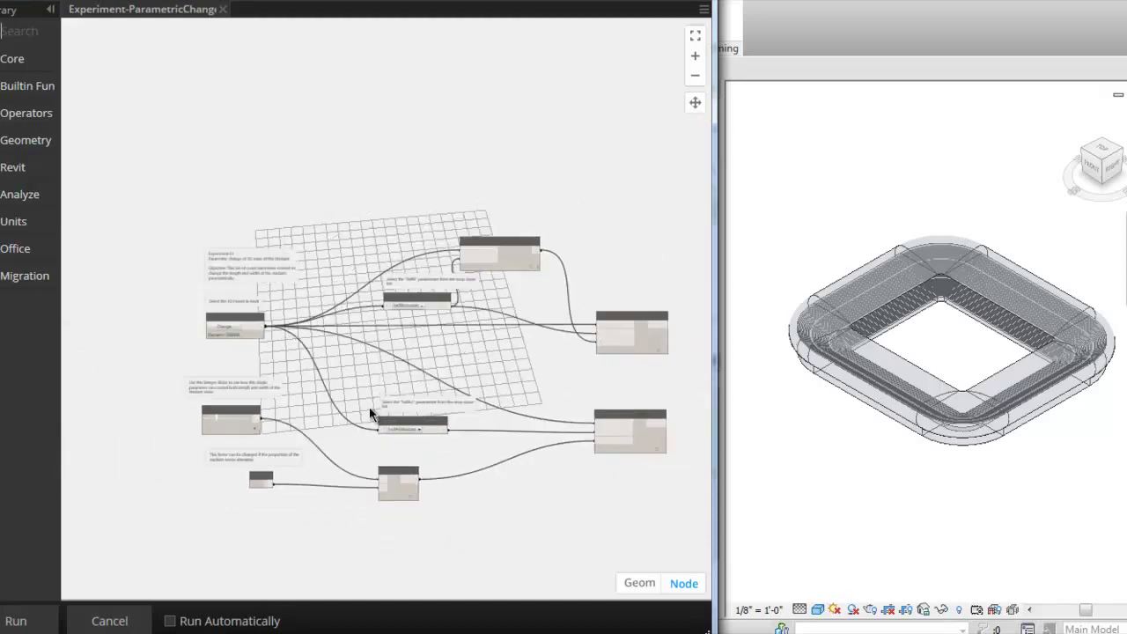
{"action": "middle_click_drag", "start_coordinate": [525, 408], "coordinate": [503, 407]}
{"action": "scroll", "coordinate": [458, 409], "scroll_direction": "up", "scroll_amount": 3}
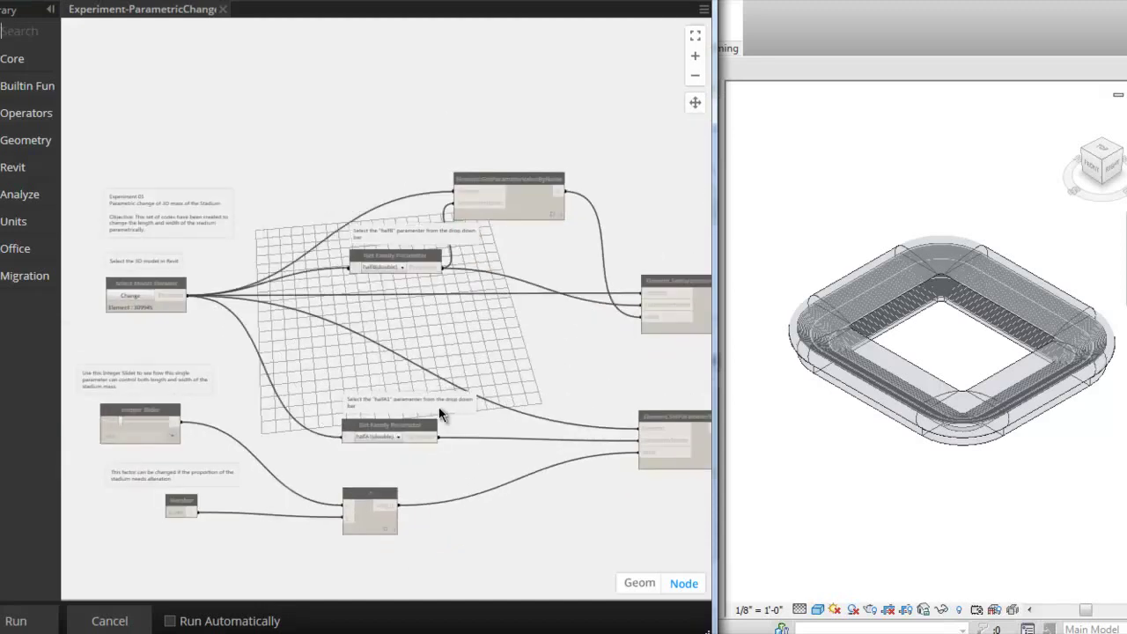
{"action": "scroll", "coordinate": [126, 420], "scroll_direction": "up", "scroll_amount": 2}
Step: Turn on automatic running and vary the stadium's size with the Integer Slider, lowering it to 260 and raising it again
{"action": "left_click_drag", "start_coordinate": [120, 422], "coordinate": [115, 420]}
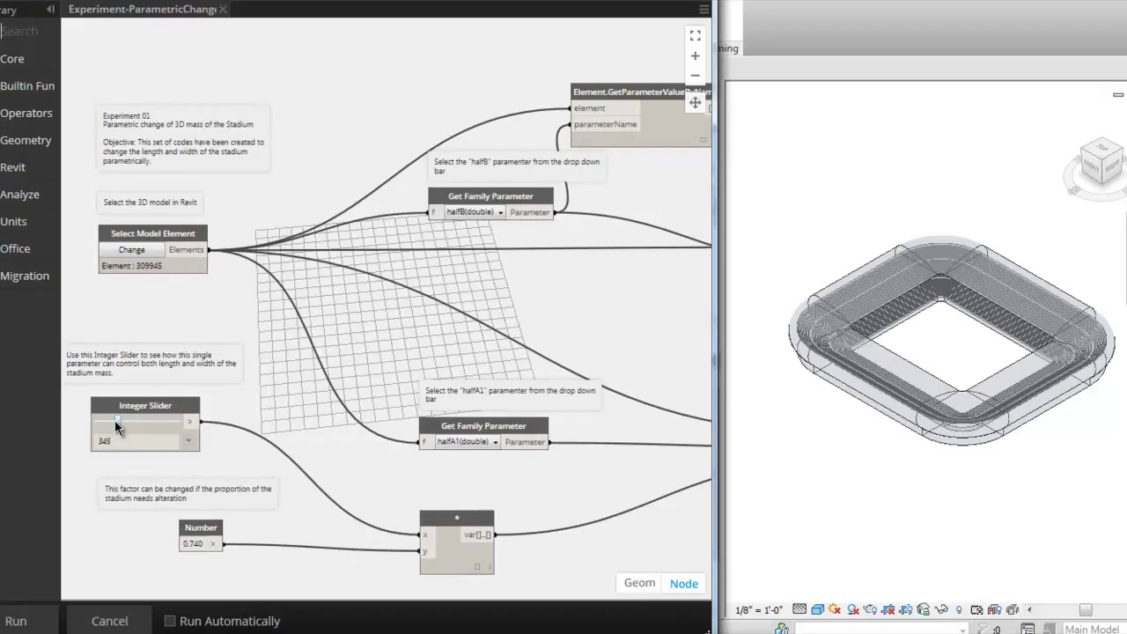
{"action": "left_click", "coordinate": [170, 620]}
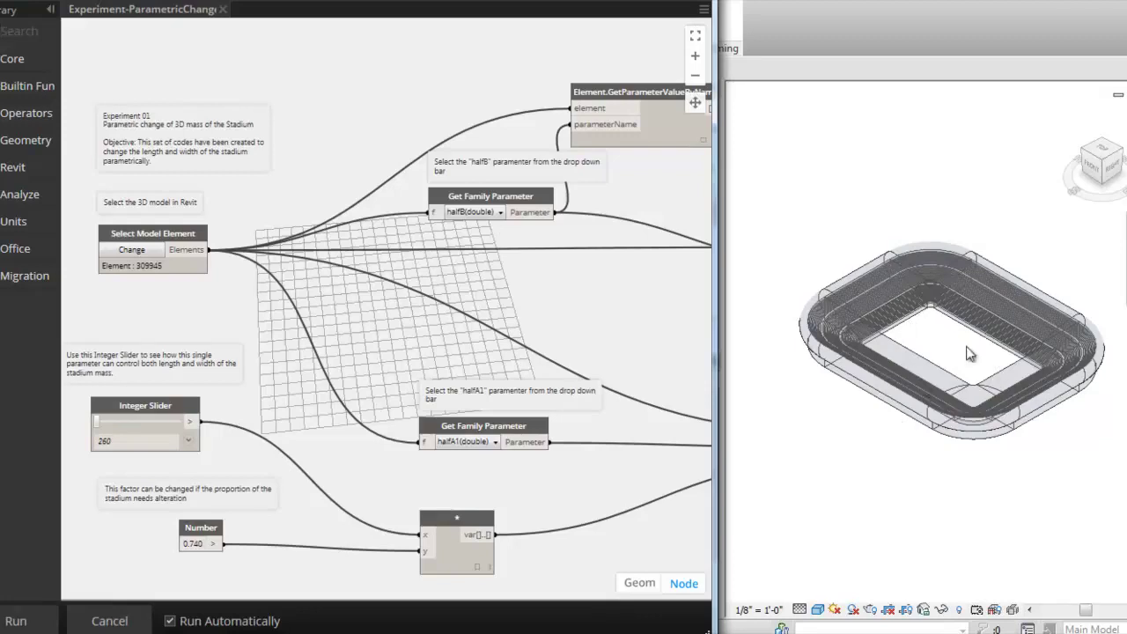
{"action": "left_click_drag", "start_coordinate": [97, 425], "coordinate": [179, 421]}
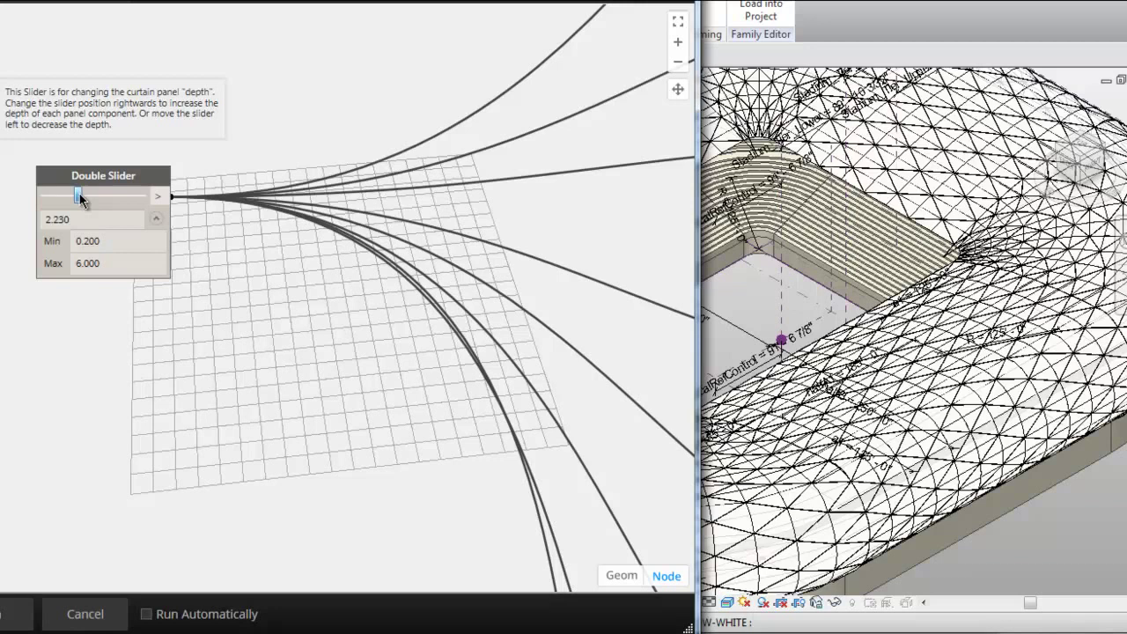
Step: Increase the curtain panel depth with the Double Slider
{"action": "left_click_drag", "start_coordinate": [89, 192], "coordinate": [146, 196]}
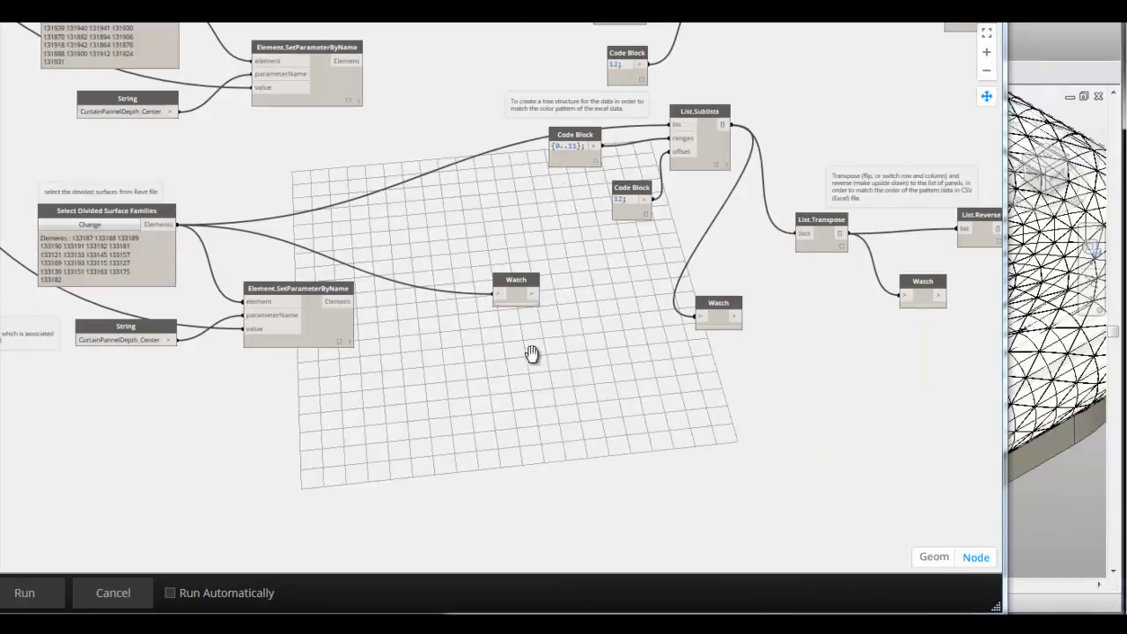
Step: Check the rows of 0s and 1s of the Experiment02_ExcelCOLORpattern sheet in Excel, and return to the Dynamo graph
{"action": "scroll", "coordinate": [327, 239], "scroll_direction": "down", "scroll_amount": 5}
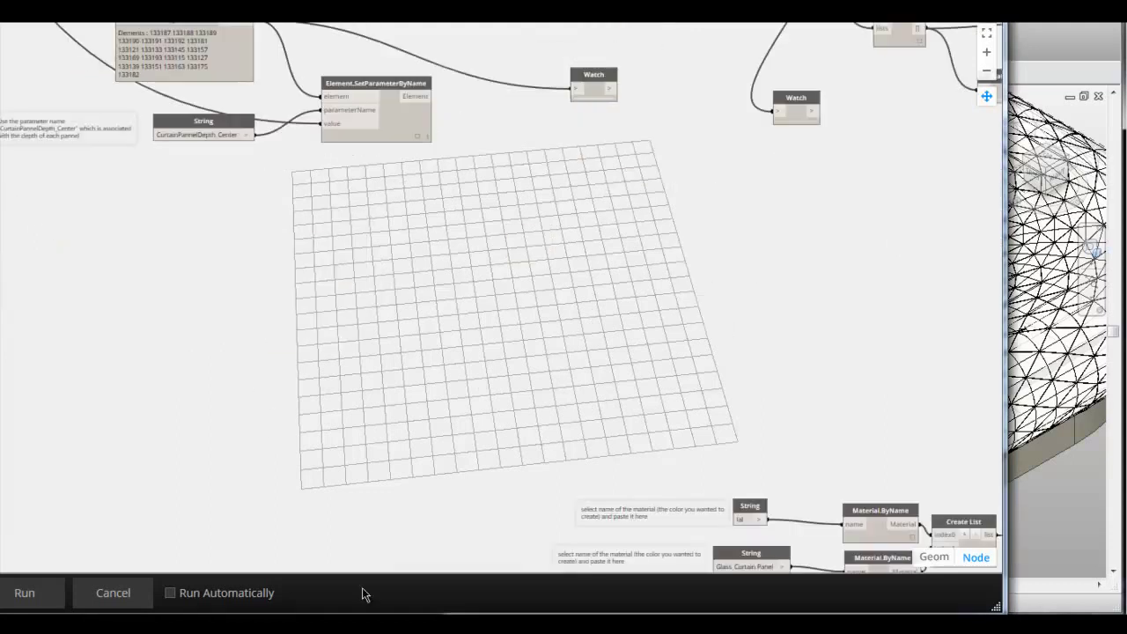
{"action": "key", "text": "alt+Tab"}
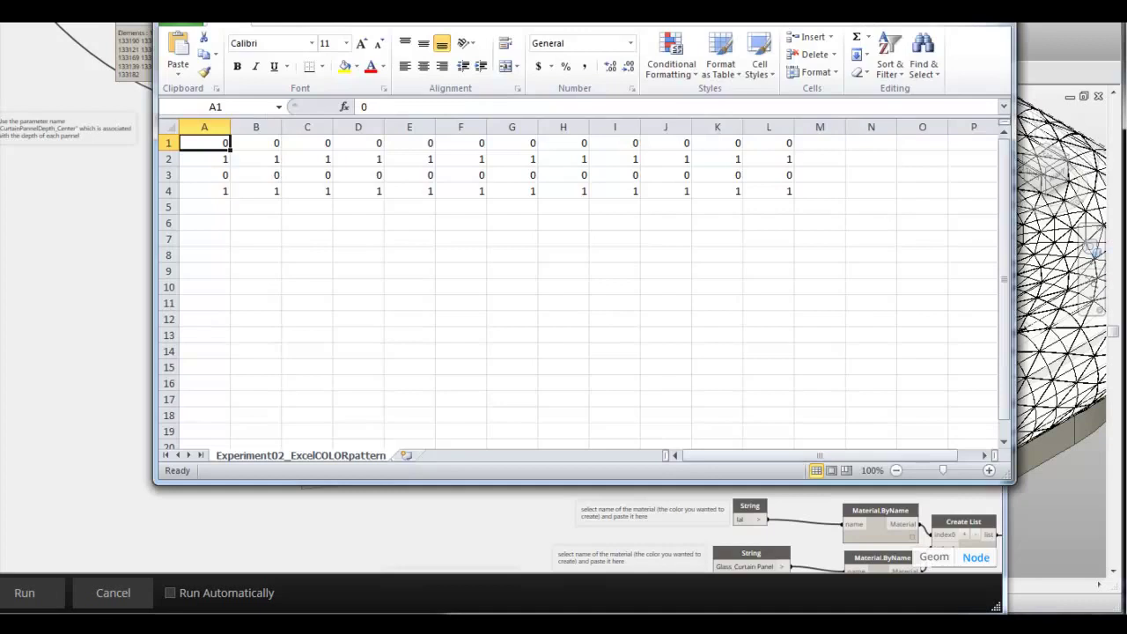
{"action": "key", "text": "alt+Tab"}
Step: Examine the divided surface, sublist, transpose, reverse and flatten nodes, plus the material, file-reading and Python Script nodes
{"action": "middle_click_drag", "start_coordinate": [234, 254], "coordinate": [244, 314]}
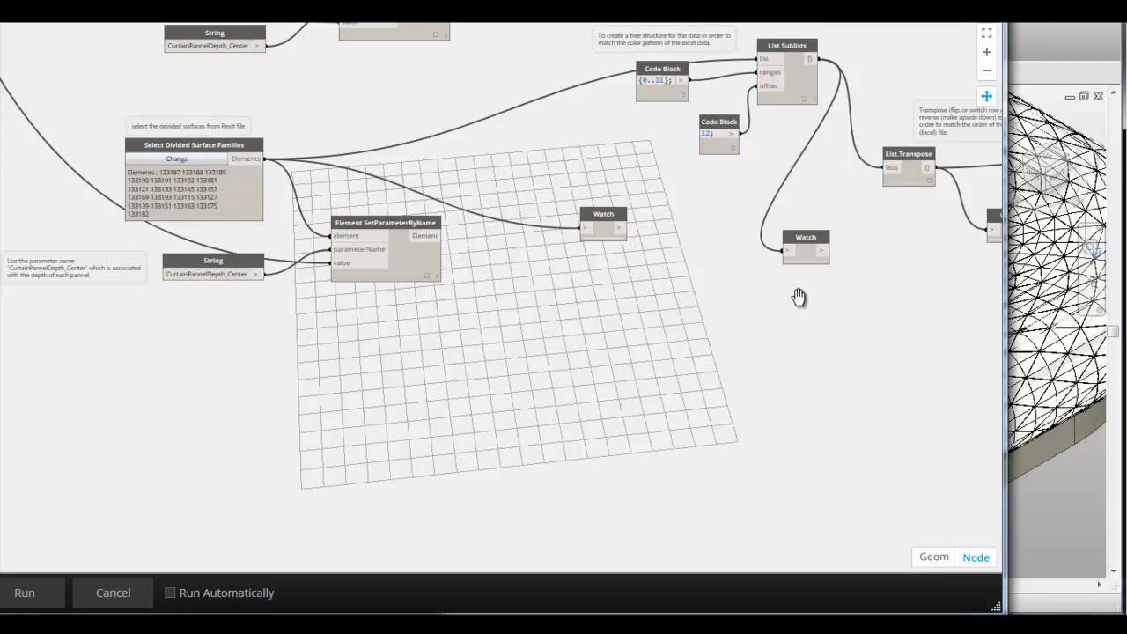
{"action": "middle_click_drag", "start_coordinate": [799, 297], "coordinate": [355, 355]}
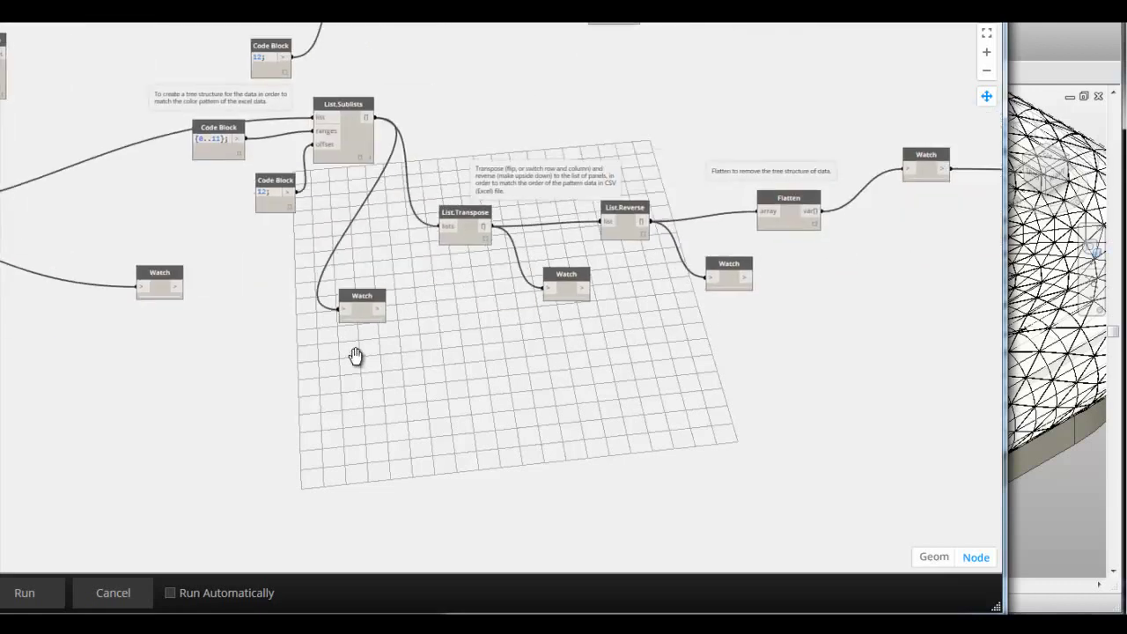
{"action": "middle_click_drag", "start_coordinate": [576, 327], "coordinate": [506, 359]}
{"action": "middle_click_drag", "start_coordinate": [661, 553], "coordinate": [421, 363]}
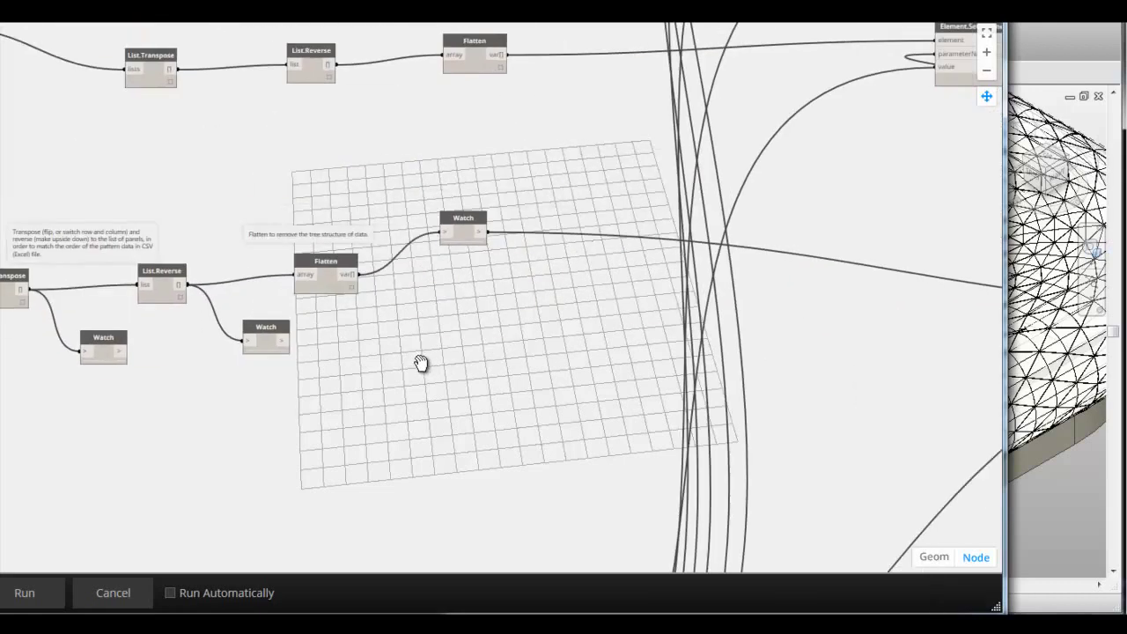
{"action": "middle_click_drag", "start_coordinate": [823, 355], "coordinate": [380, 335]}
{"action": "middle_click_drag", "start_coordinate": [800, 347], "coordinate": [738, 306]}
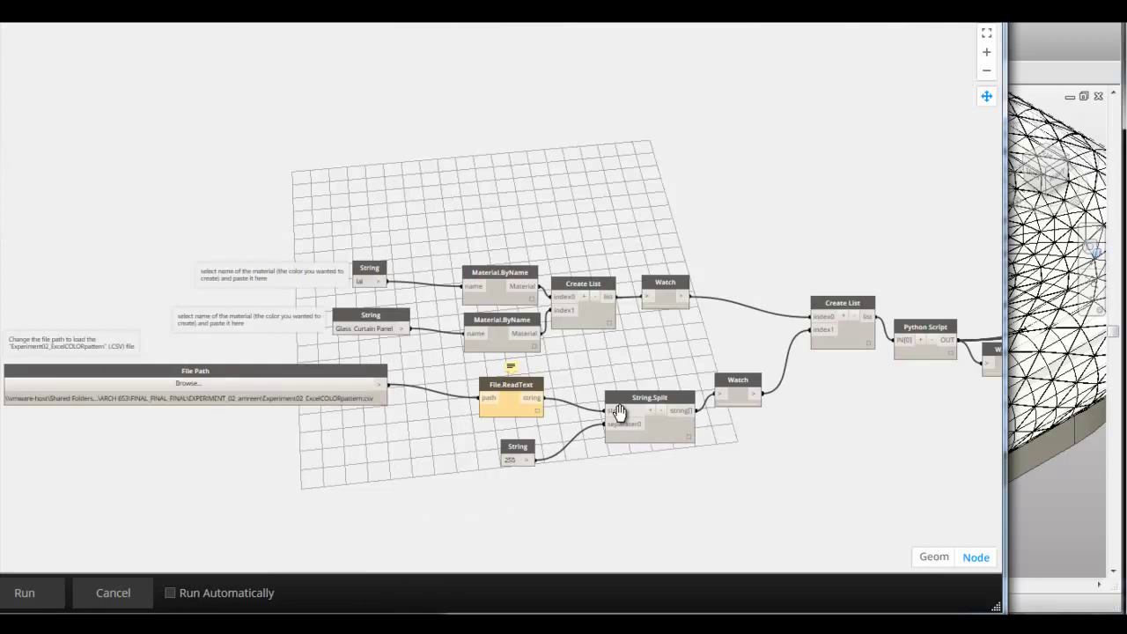
{"action": "middle_click_drag", "start_coordinate": [651, 469], "coordinate": [574, 468]}
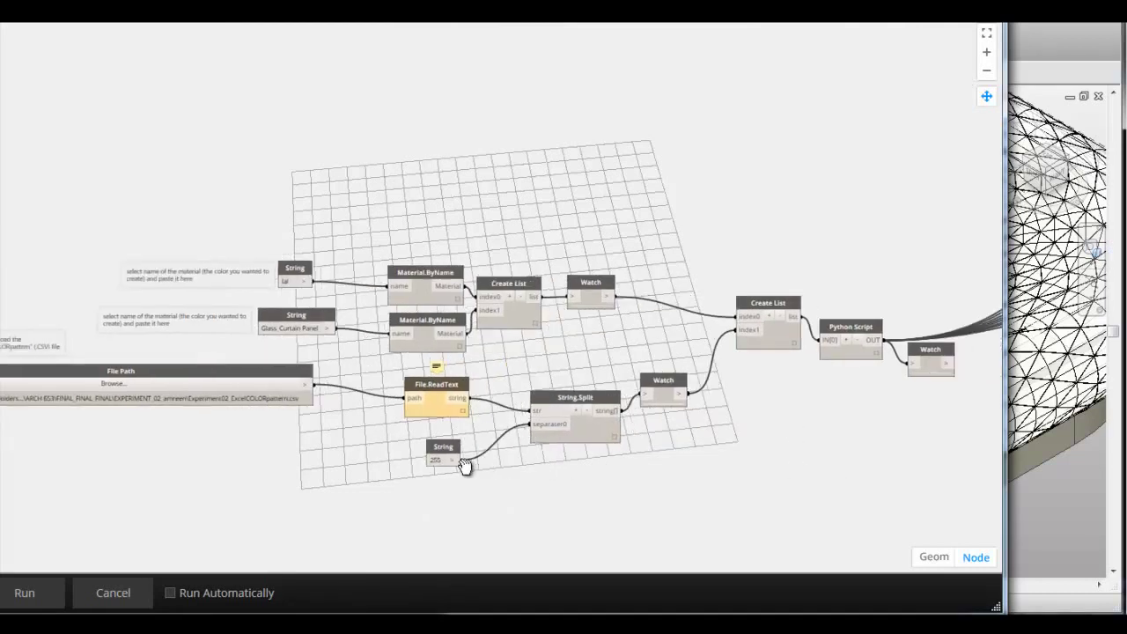
{"action": "middle_click_drag", "start_coordinate": [760, 468], "coordinate": [425, 466]}
{"action": "middle_click_drag", "start_coordinate": [718, 424], "coordinate": [840, 417]}
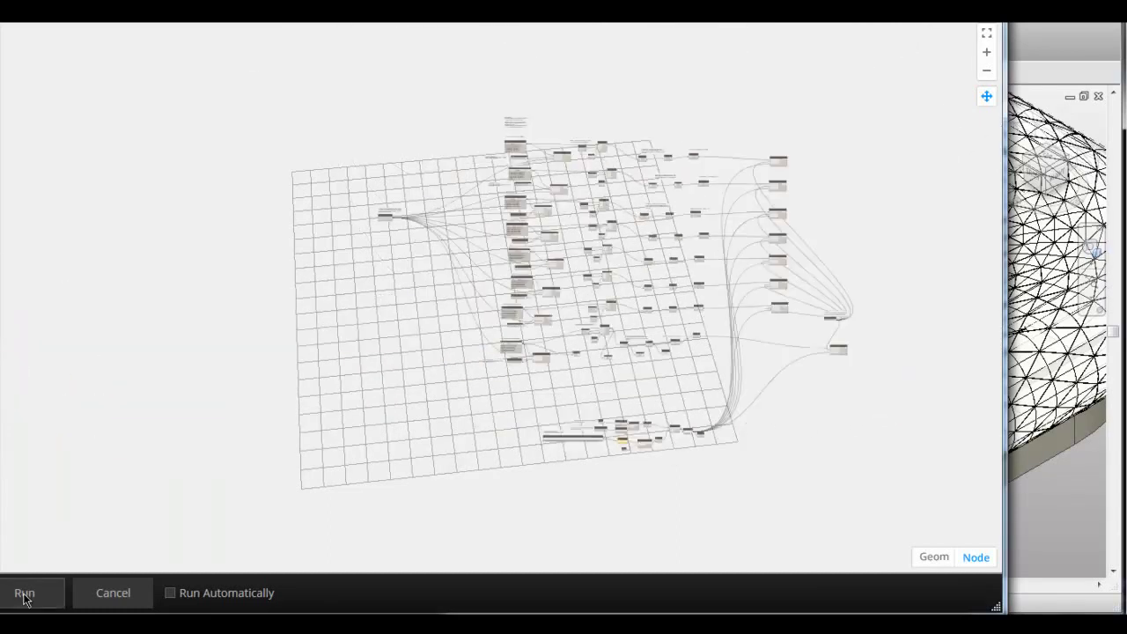
Step: Run the graph to apply the Excel colour pattern to the stadium's curtain panels
{"action": "left_click", "coordinate": [23, 595]}
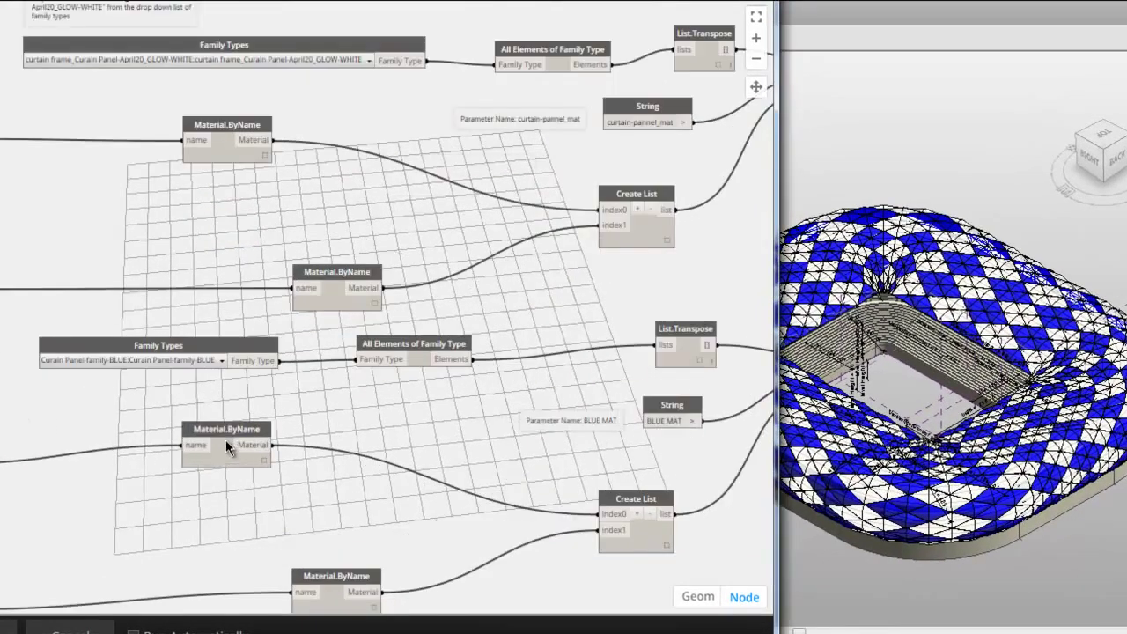
{"action": "scroll", "coordinate": [344, 547], "scroll_direction": "down", "scroll_amount": 3}
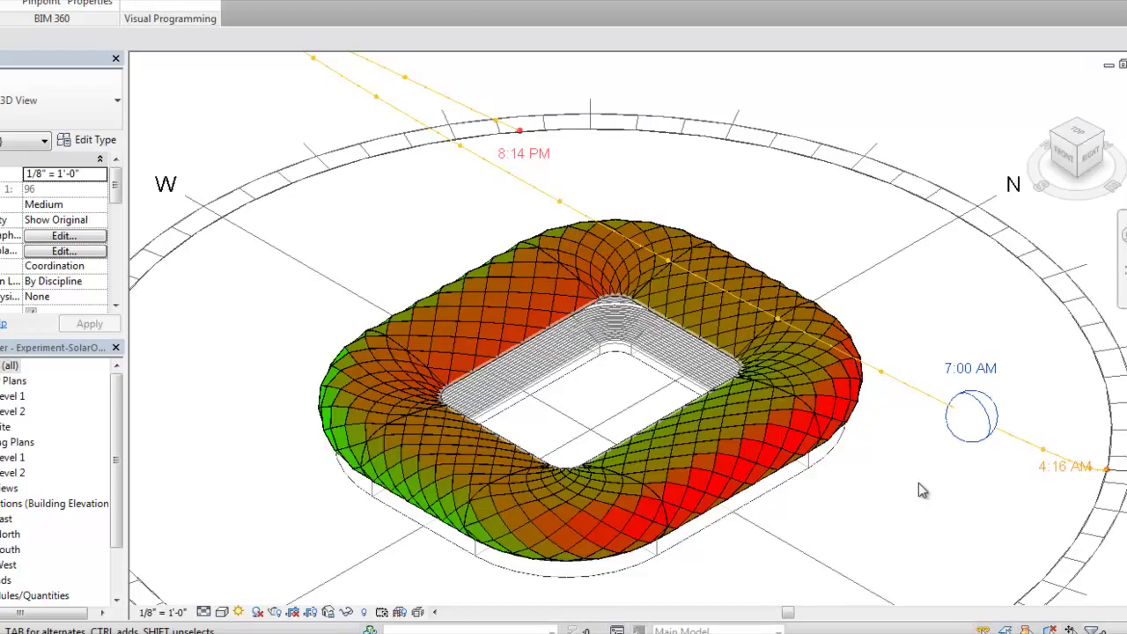
Step: Move the sun along its June 21 path to 9:45 AM and on to about 4 PM to recolour the stadium panels
{"action": "middle_click_drag", "start_coordinate": [918, 482], "coordinate": [706, 428], "text": "shift"}
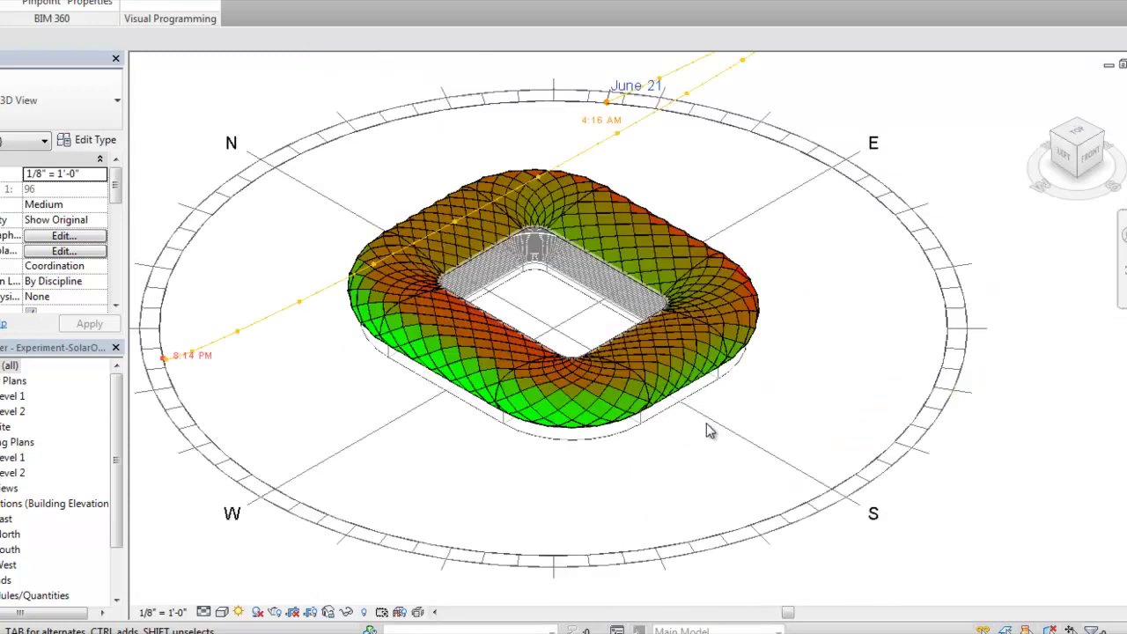
{"action": "scroll", "coordinate": [706, 423], "scroll_direction": "down", "scroll_amount": 1}
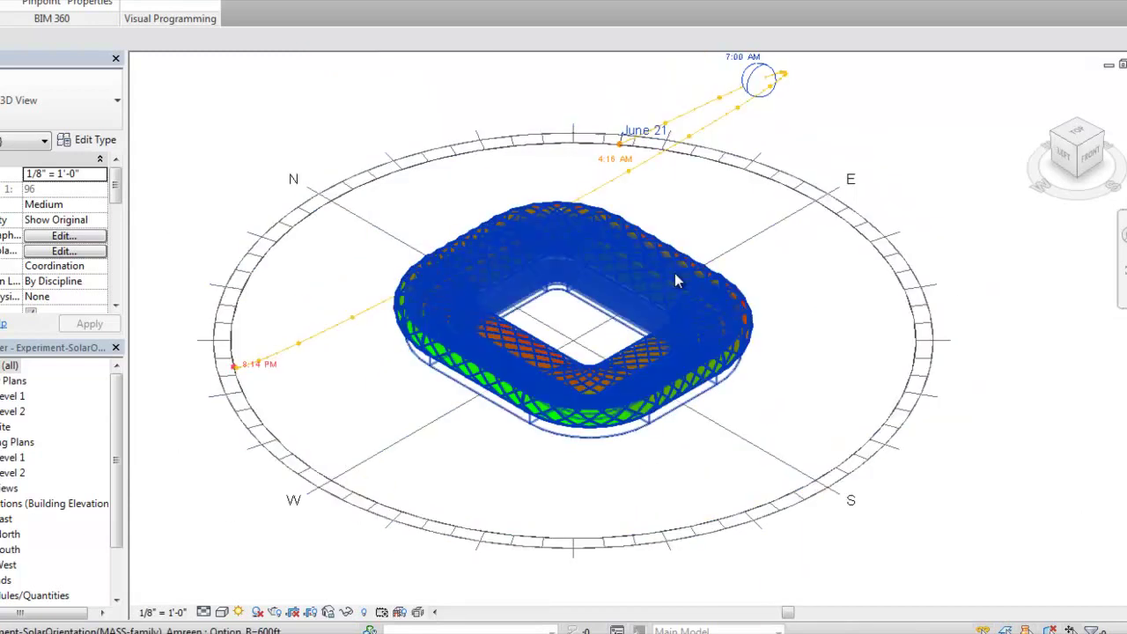
{"action": "scroll", "coordinate": [665, 123], "scroll_direction": "up", "scroll_amount": 2}
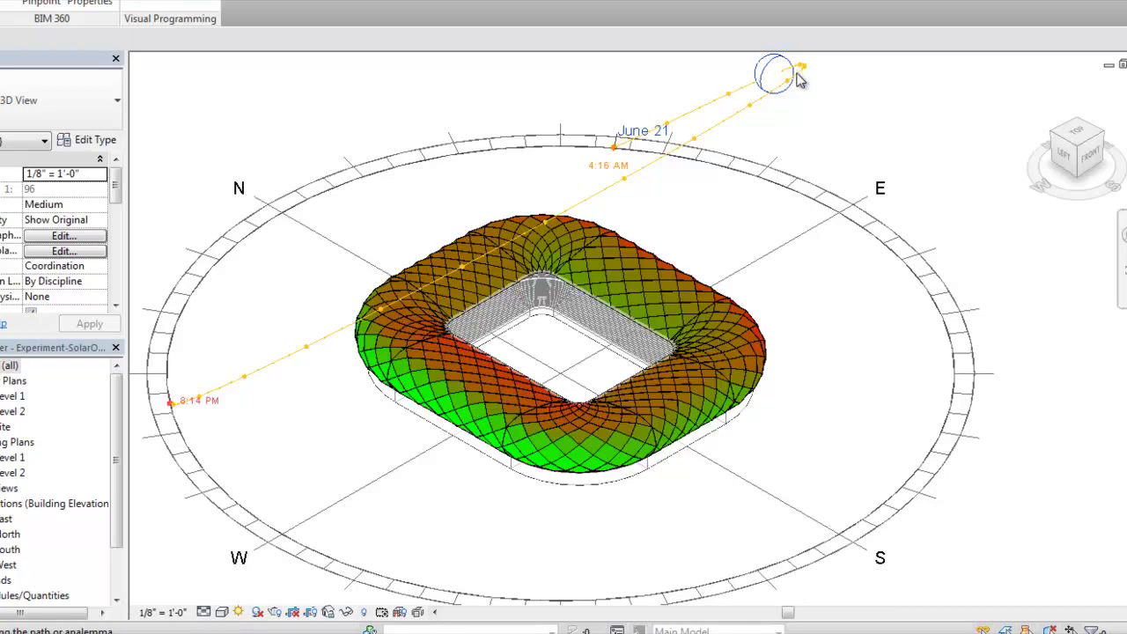
{"action": "left_click_drag", "start_coordinate": [800, 83], "coordinate": [795, 80]}
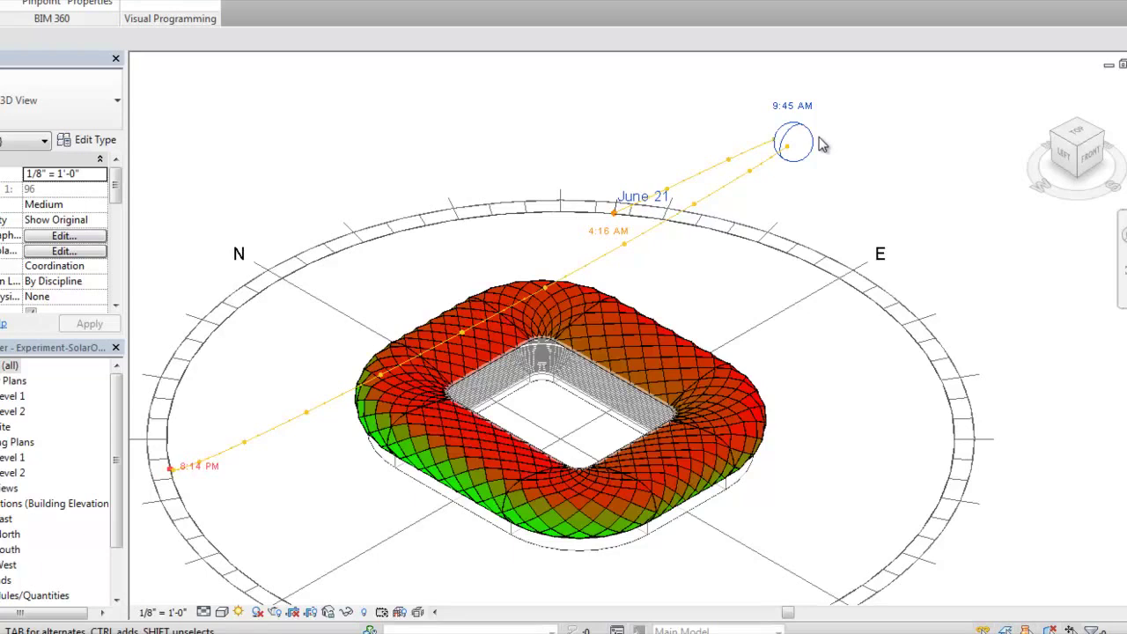
{"action": "left_click_drag", "start_coordinate": [818, 142], "coordinate": [381, 376]}
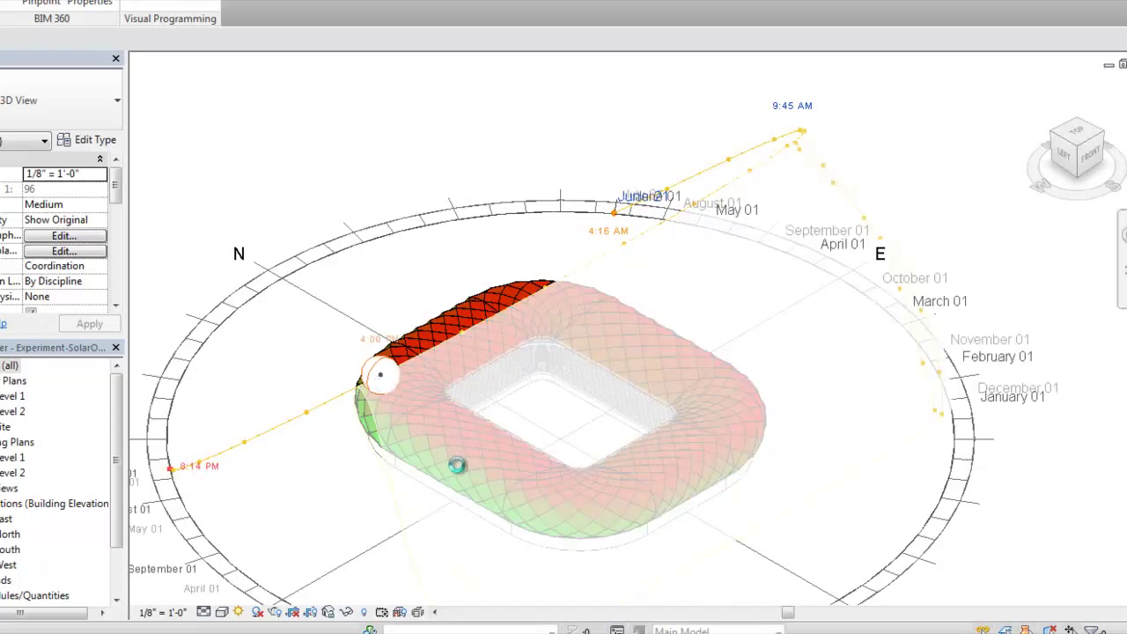